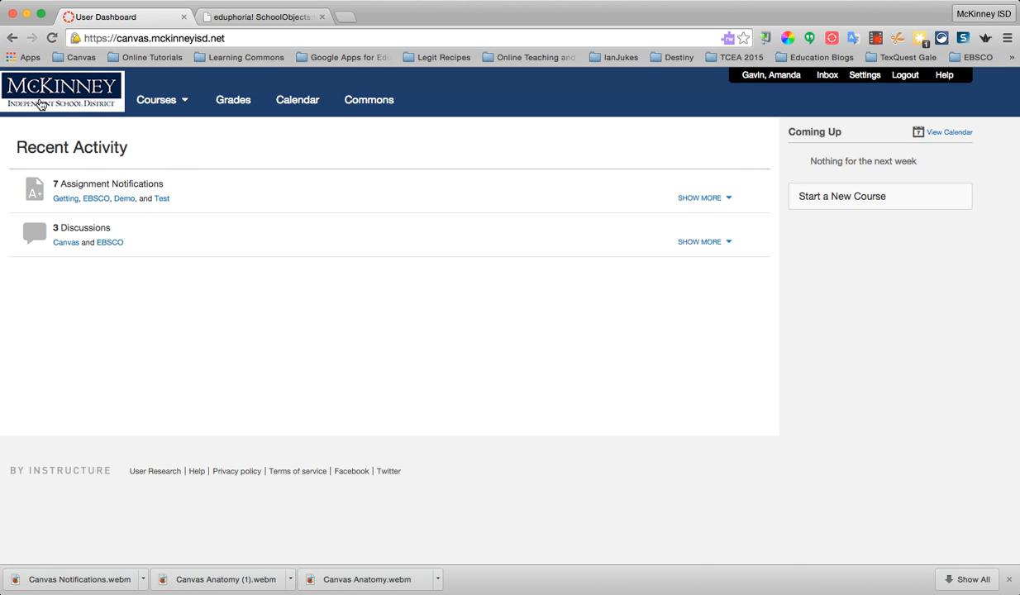
View the full list of enrolled courses and return to the dashboard
{"action": "left_click", "coordinate": [161, 101]}
{"action": "left_click", "coordinate": [237, 131]}
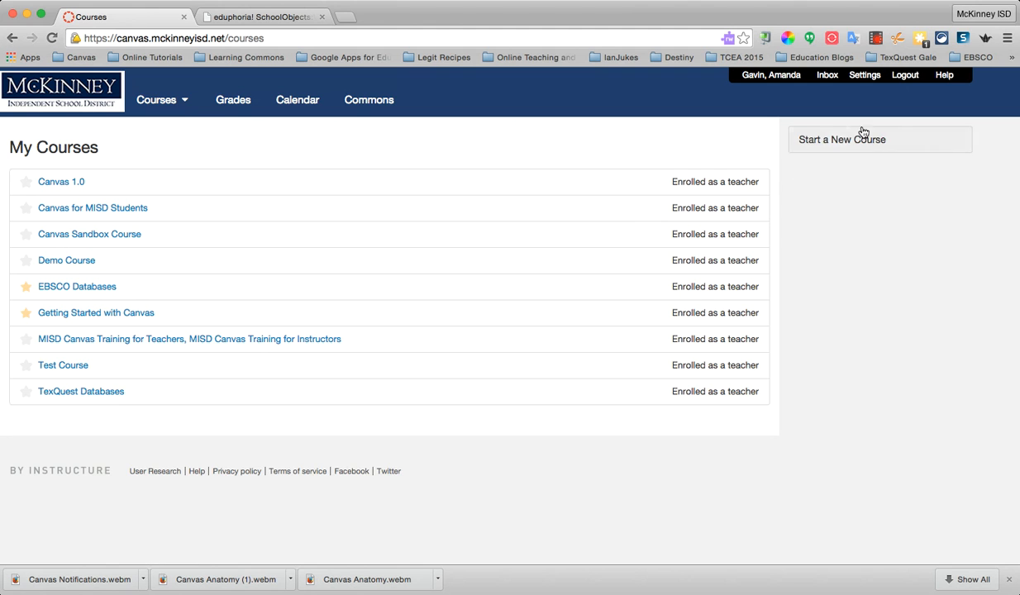
{"action": "left_click", "coordinate": [73, 101]}
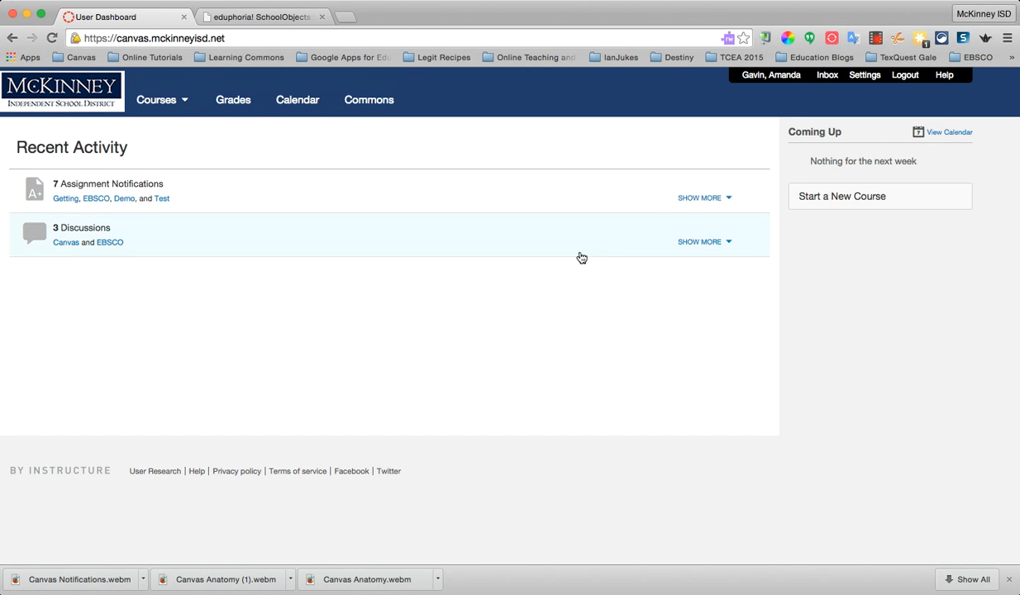
Start a new course and name it with the teacher's title and surname followed by "English 2"
{"action": "left_click", "coordinate": [831, 198]}
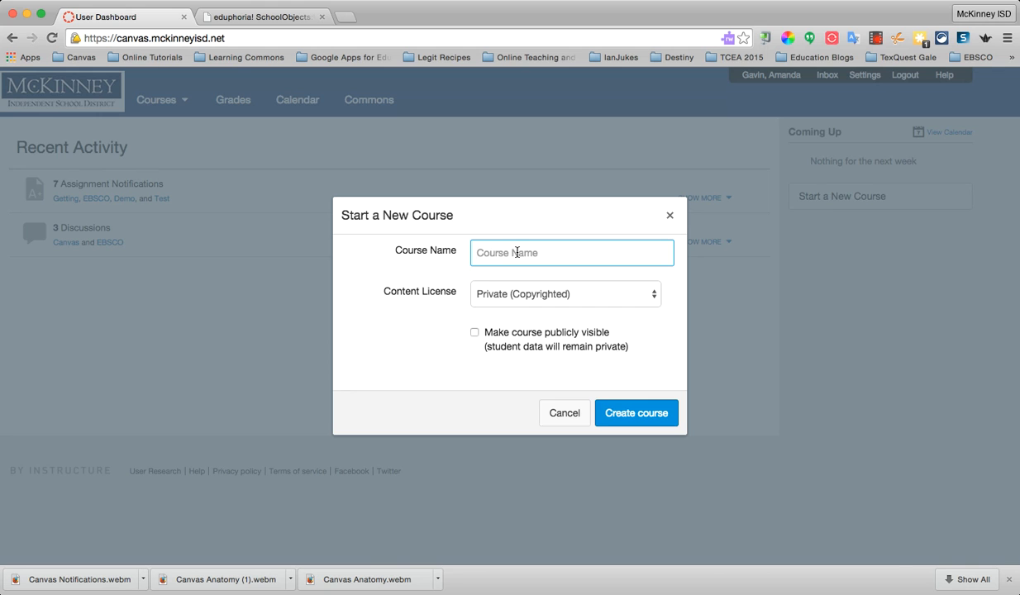
{"action": "type", "text": "M"}
{"action": "key", "text": "BackSpace"}
{"action": "type", "text": "Mrs Gavin's English"}
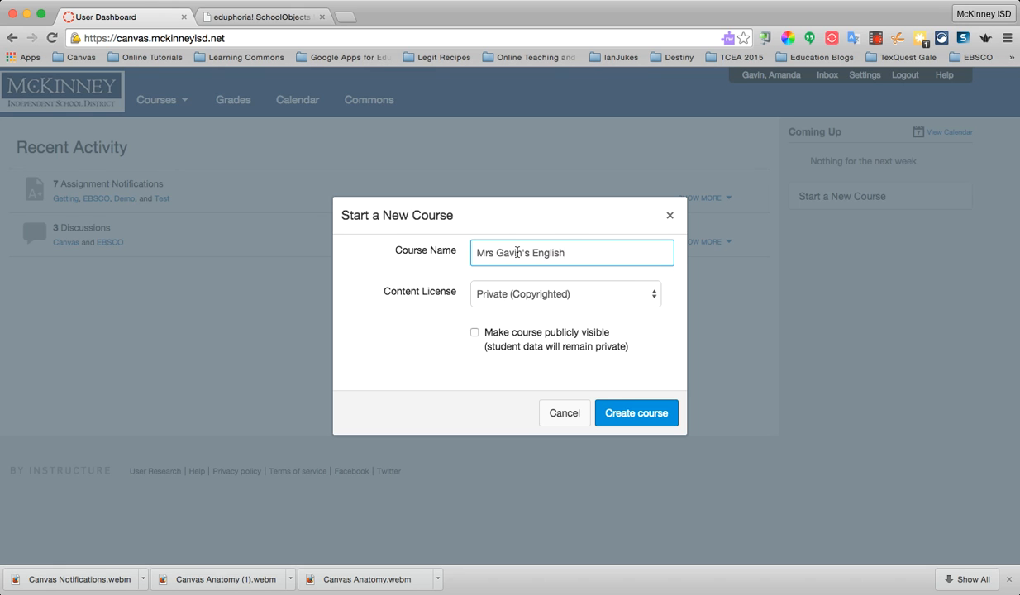
{"action": "type", "text": " 2"}
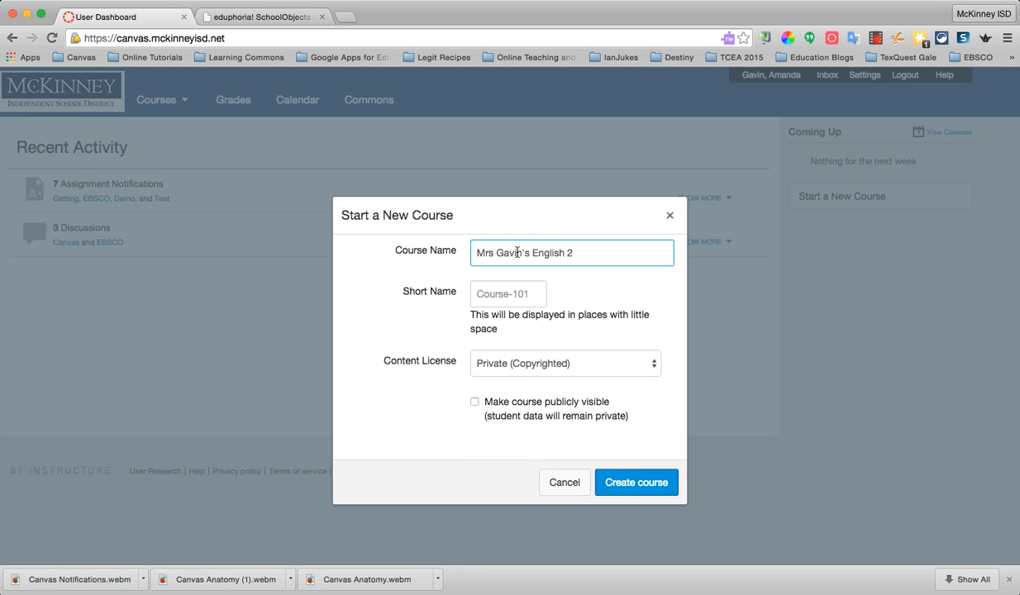
Set the new course's short name to E2 and create the course
{"action": "left_click", "coordinate": [520, 295]}
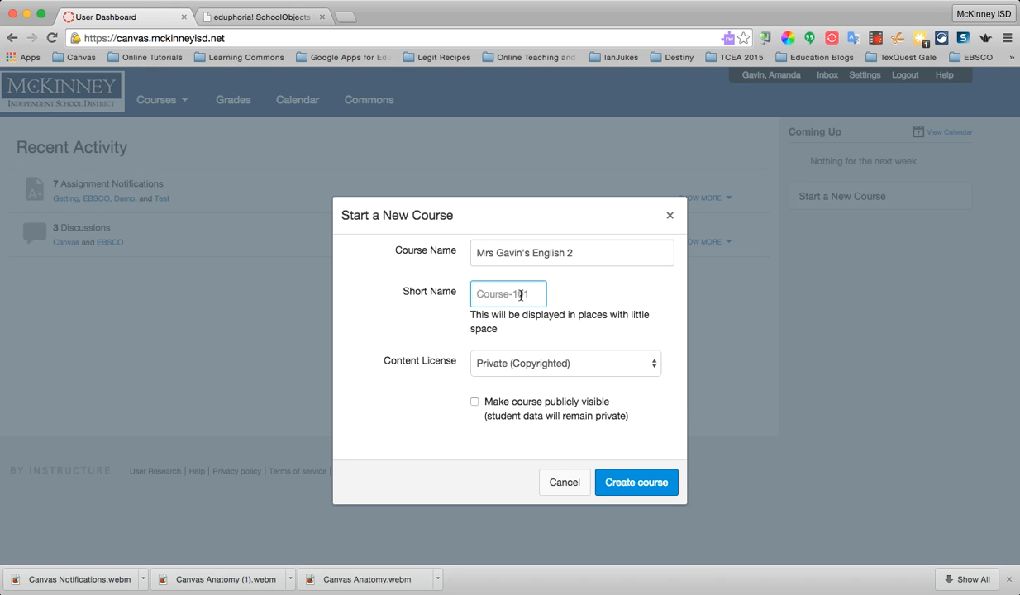
{"action": "type", "text": "E"}
{"action": "type", "text": "@"}
{"action": "key", "text": "BackSpace"}
{"action": "type", "text": "2"}
{"action": "left_click", "coordinate": [634, 488]}
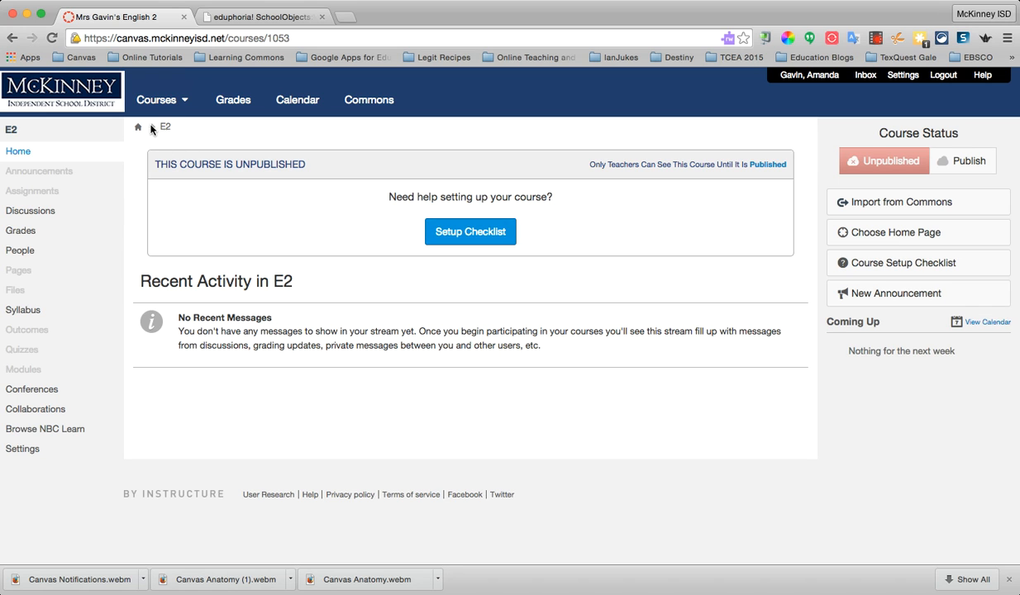
Change the course code in the course settings to the teacher's title and last initial, and save the course details
{"action": "left_click", "coordinate": [23, 449]}
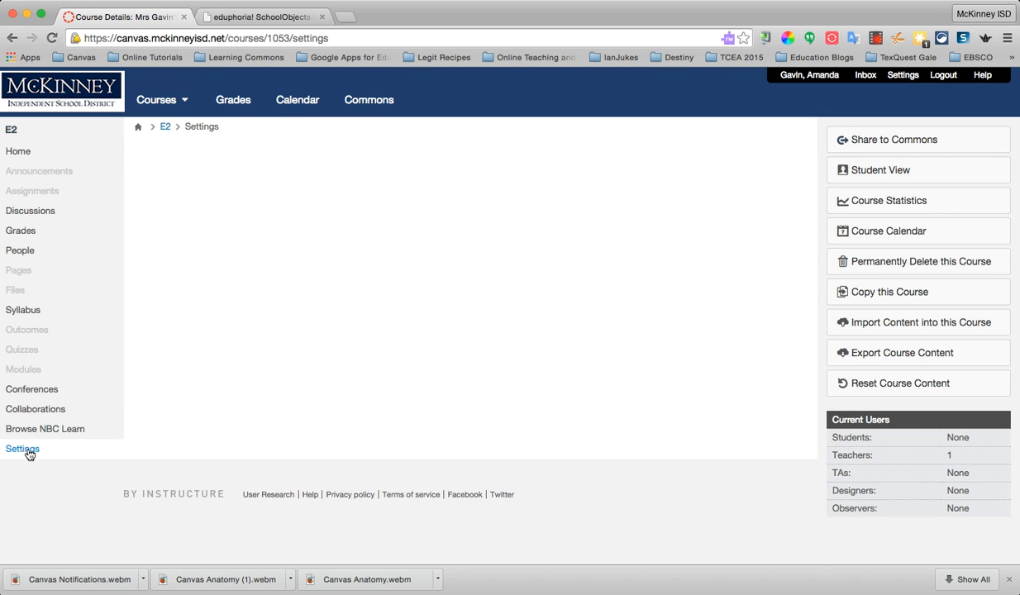
{"action": "left_click", "coordinate": [269, 286]}
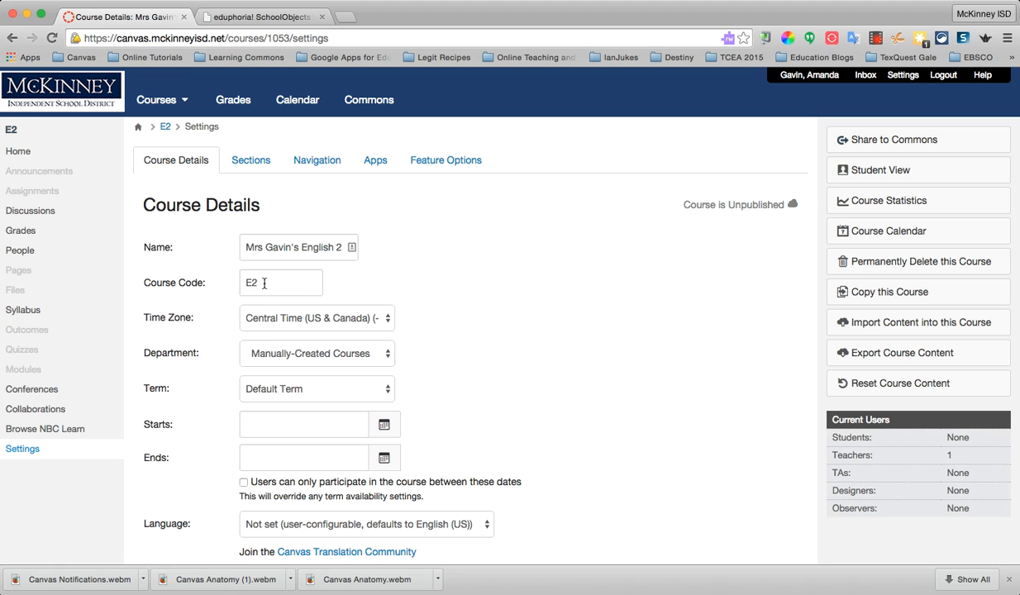
{"action": "key", "text": "BackSpace"}
{"action": "key", "text": "BackSpace"}
{"action": "type", "text": "Mrs. G"}
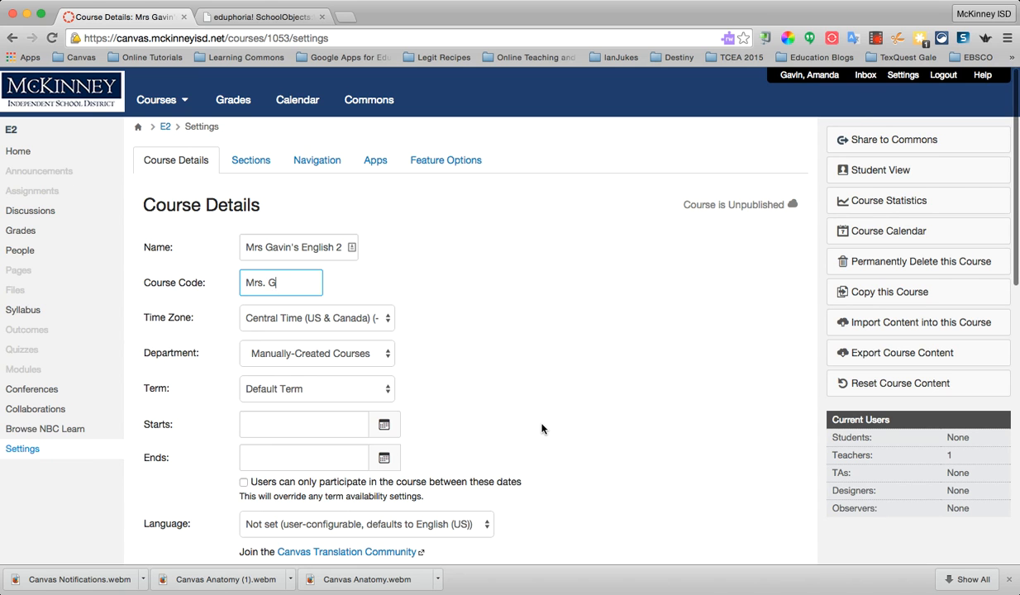
{"action": "scroll", "coordinate": [542, 428], "scroll_direction": "down", "scroll_amount": 5}
{"action": "scroll", "coordinate": [541, 426], "scroll_direction": "down", "scroll_amount": 5}
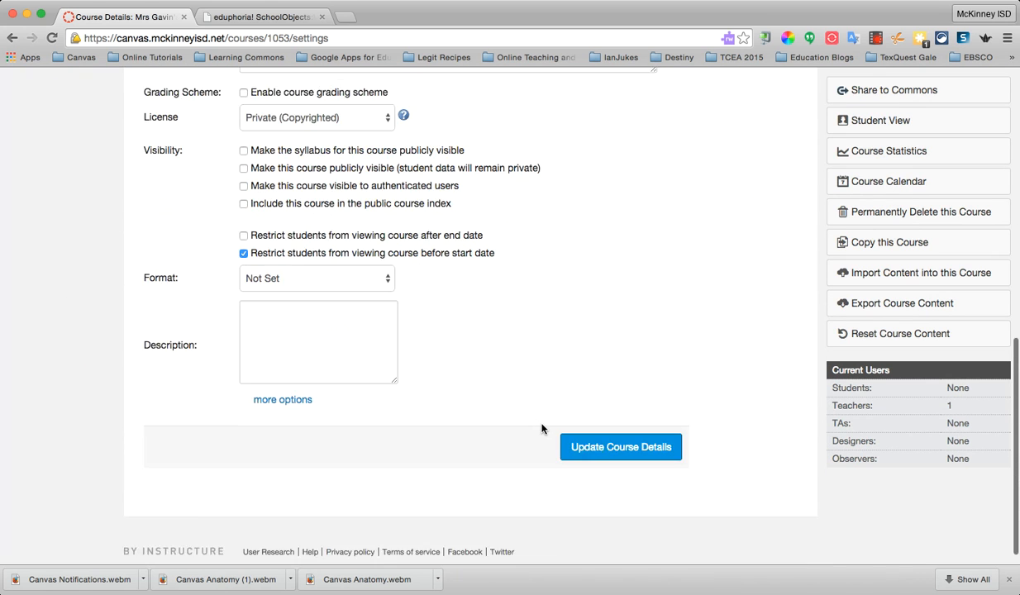
{"action": "left_click", "coordinate": [583, 430]}
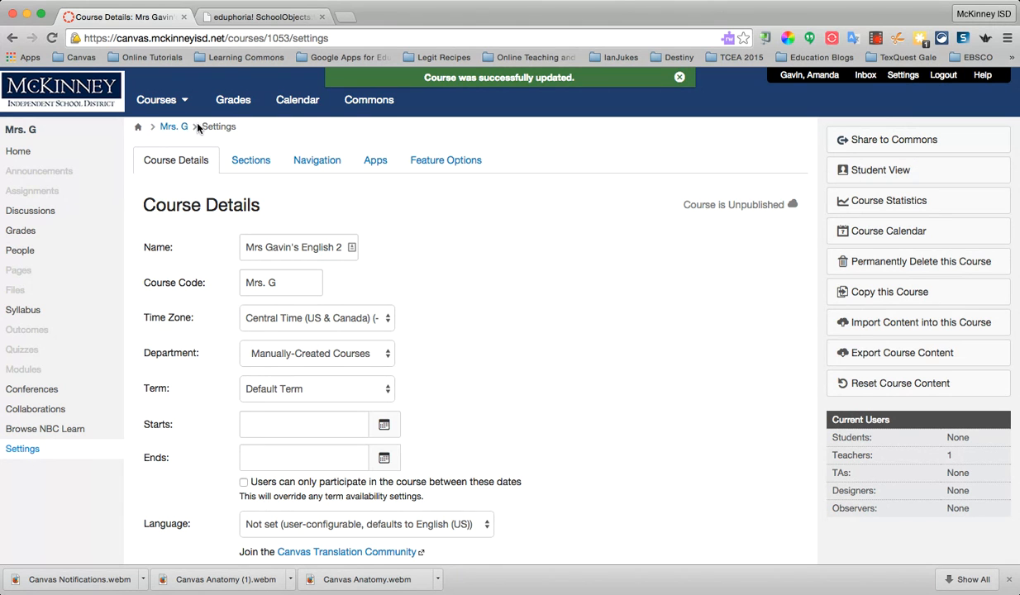
Review the setup checklist from the course home page and close it
{"action": "left_click", "coordinate": [17, 154]}
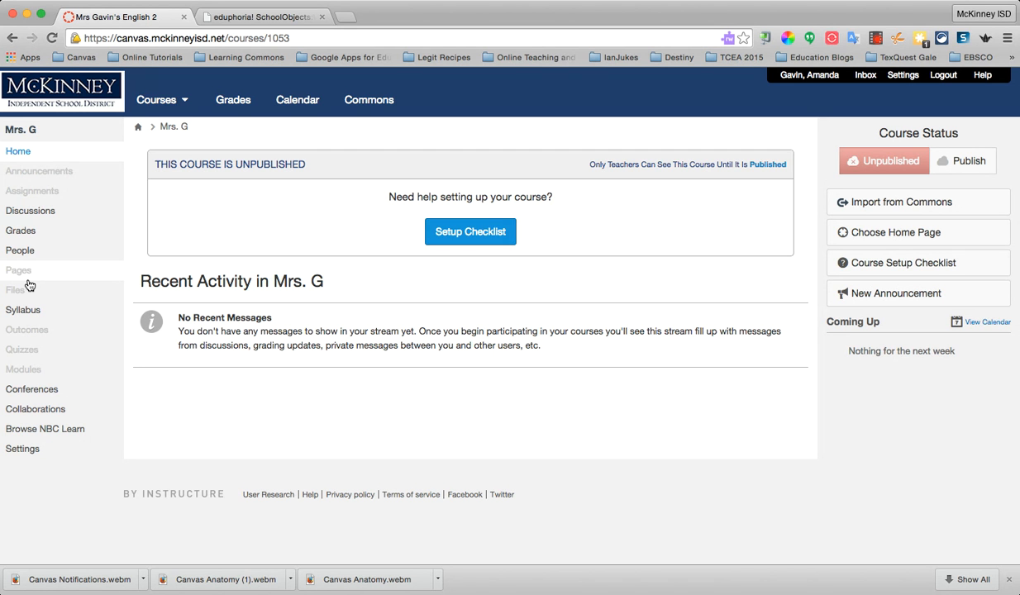
{"action": "left_click", "coordinate": [463, 233]}
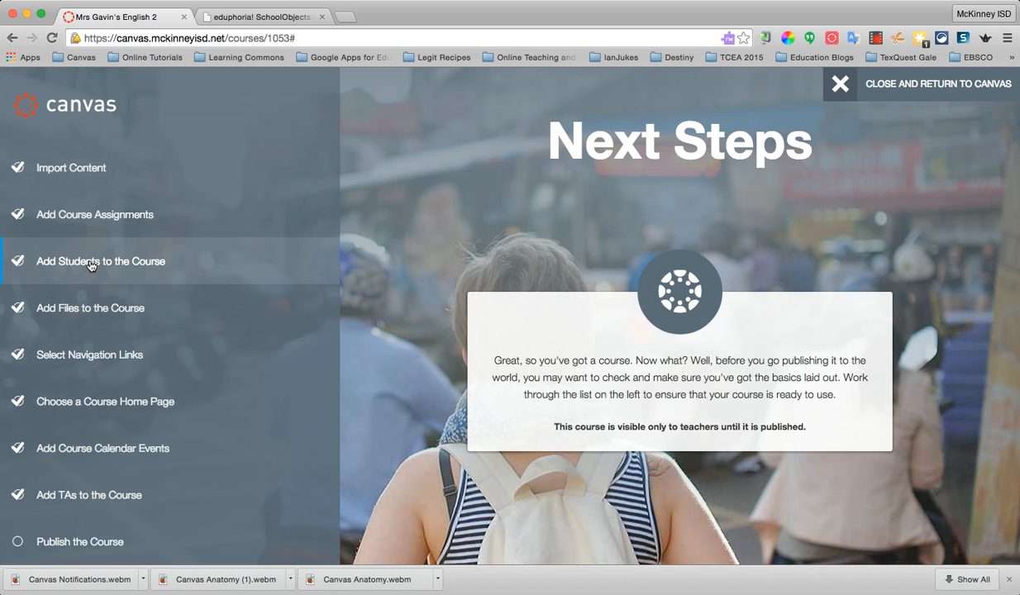
{"action": "left_click", "coordinate": [840, 85]}
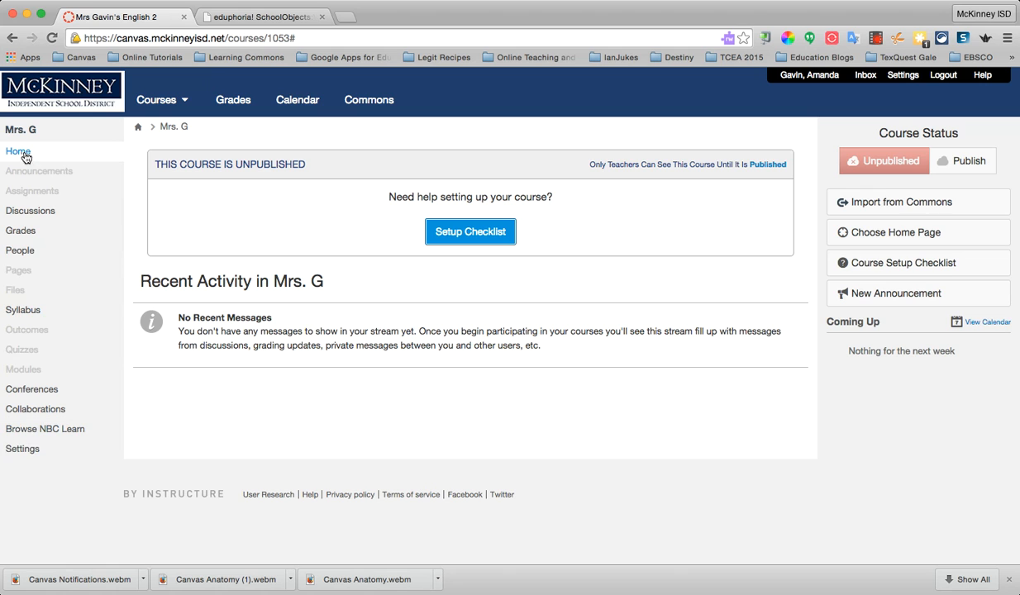
Edit the course syllabus description and enter "Welcome to English 2" followed by a new line
{"action": "left_click", "coordinate": [27, 313]}
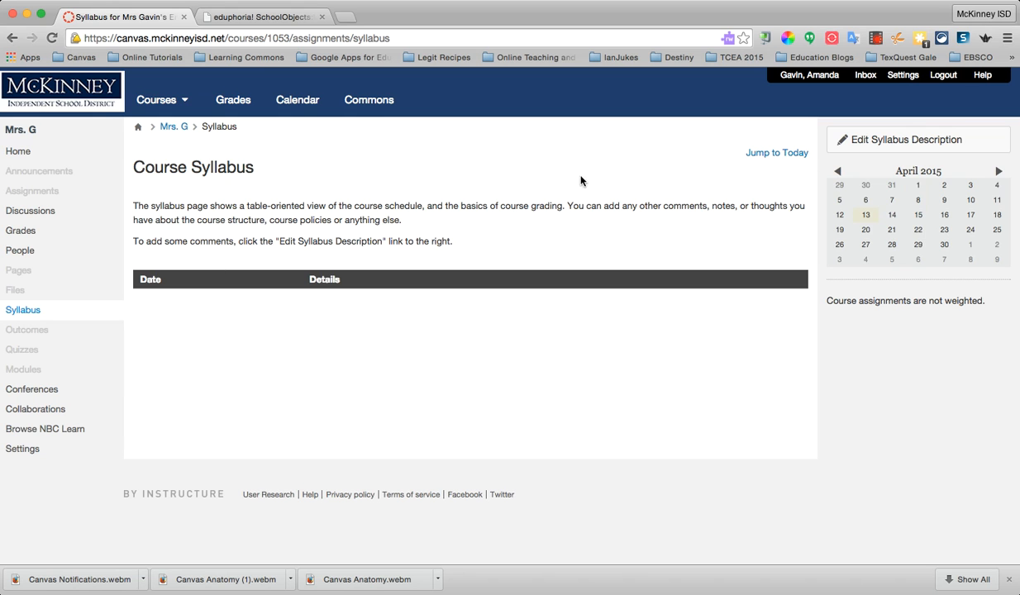
{"action": "left_click", "coordinate": [851, 137]}
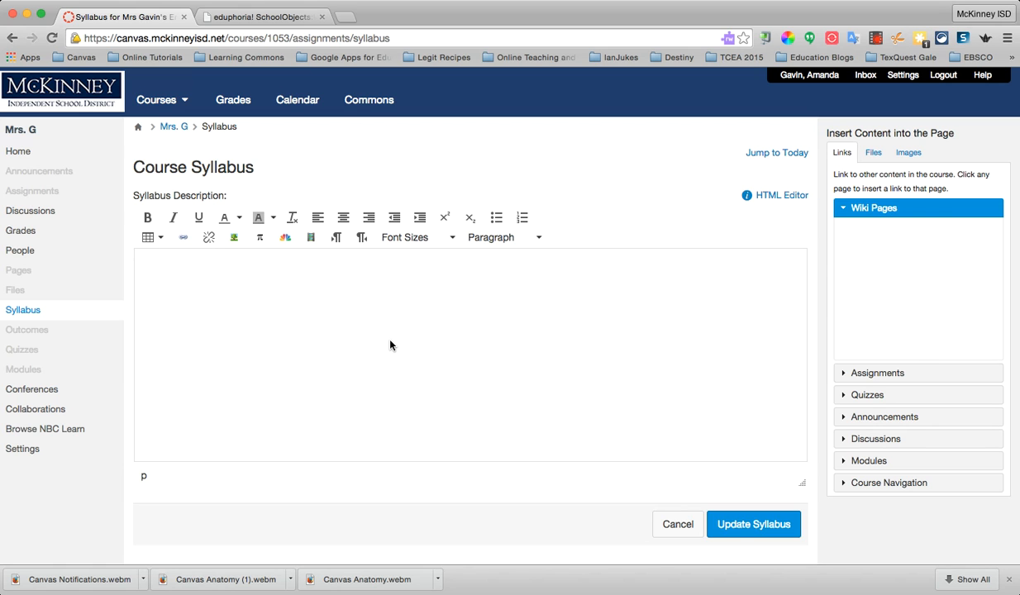
{"action": "type", "text": "Welcome to English 2"}
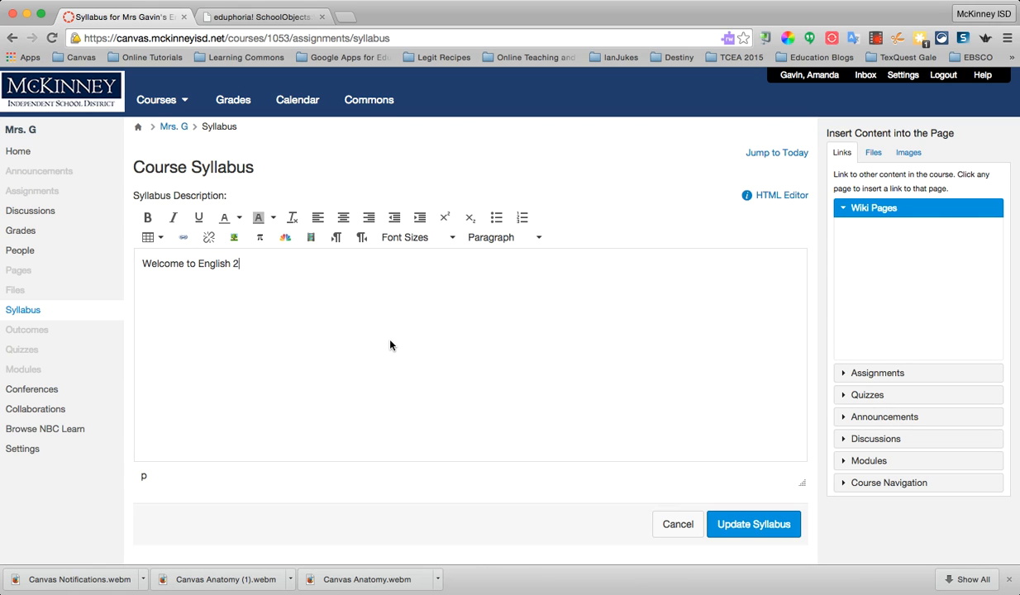
{"action": "key", "text": "Return"}
{"action": "scroll", "coordinate": [390, 345], "scroll_direction": "down", "scroll_amount": 2}
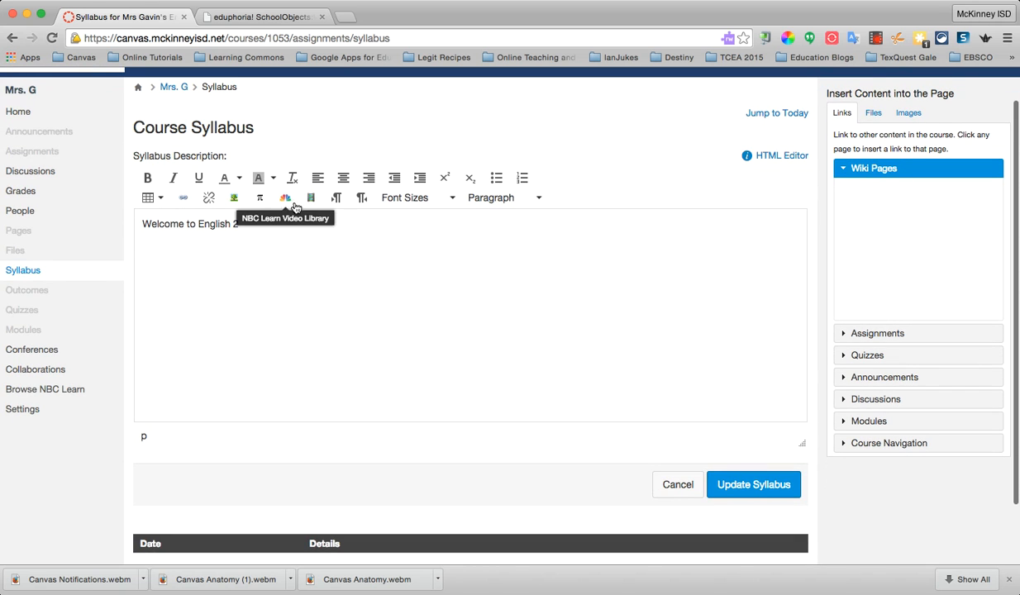
{"action": "scroll", "coordinate": [236, 207], "scroll_direction": "up", "scroll_amount": 1}
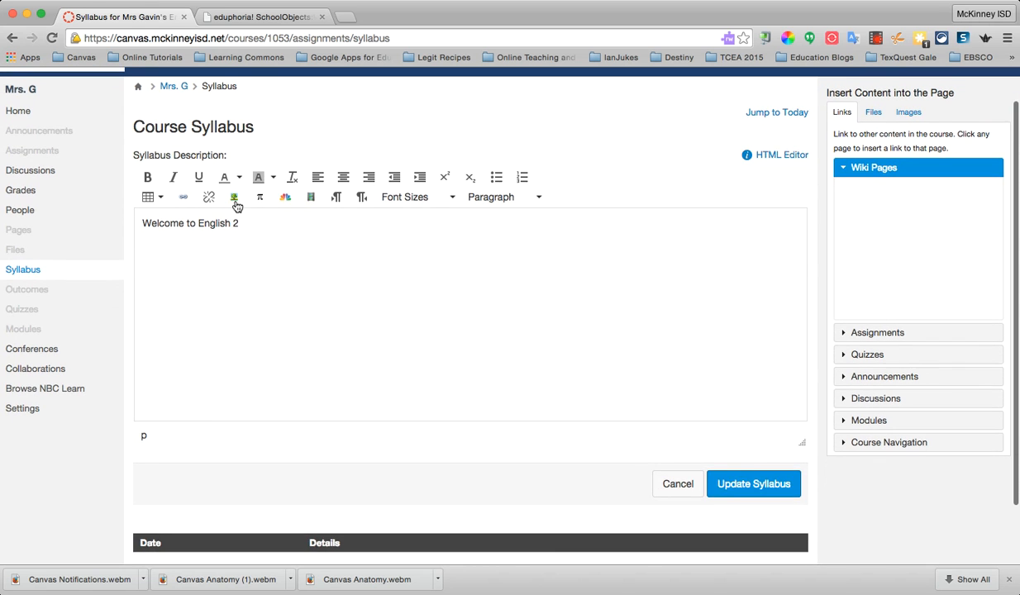
{"action": "left_click", "coordinate": [235, 202]}
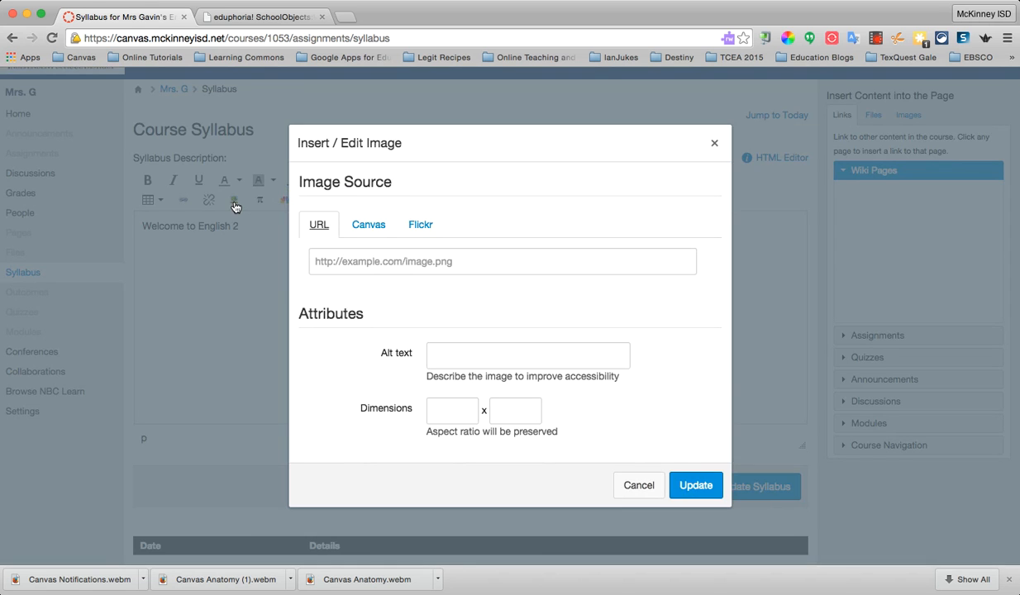
{"action": "left_click", "coordinate": [416, 226]}
{"action": "left_click", "coordinate": [412, 264]}
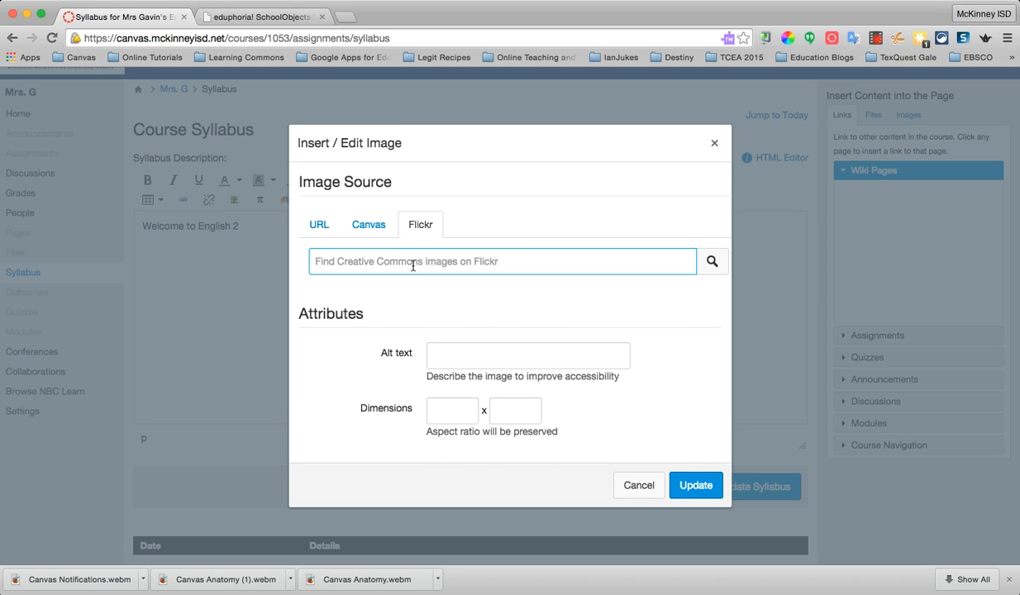
{"action": "type", "text": "english"}
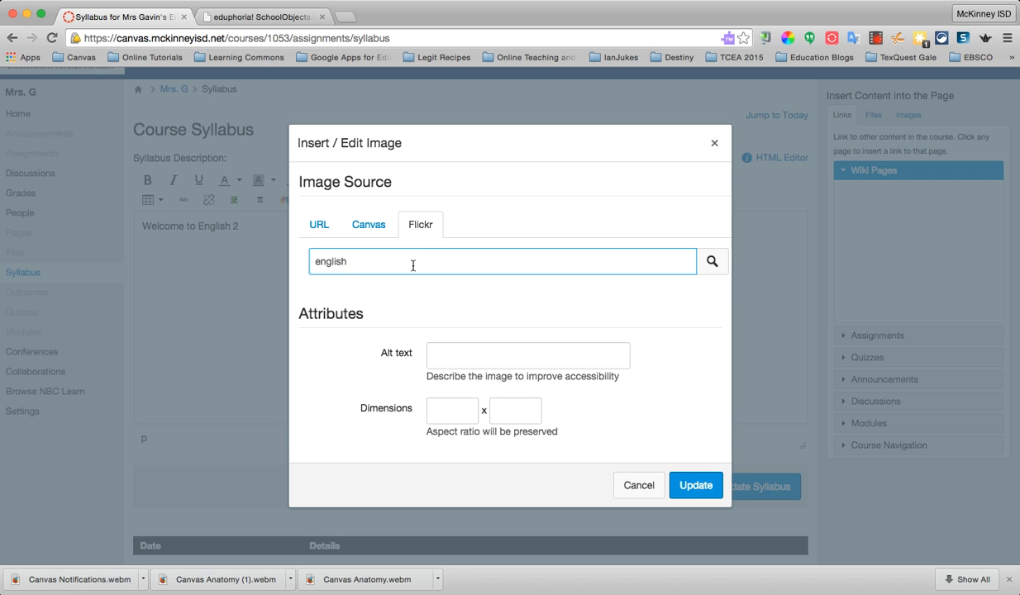
{"action": "left_click", "coordinate": [683, 486]}
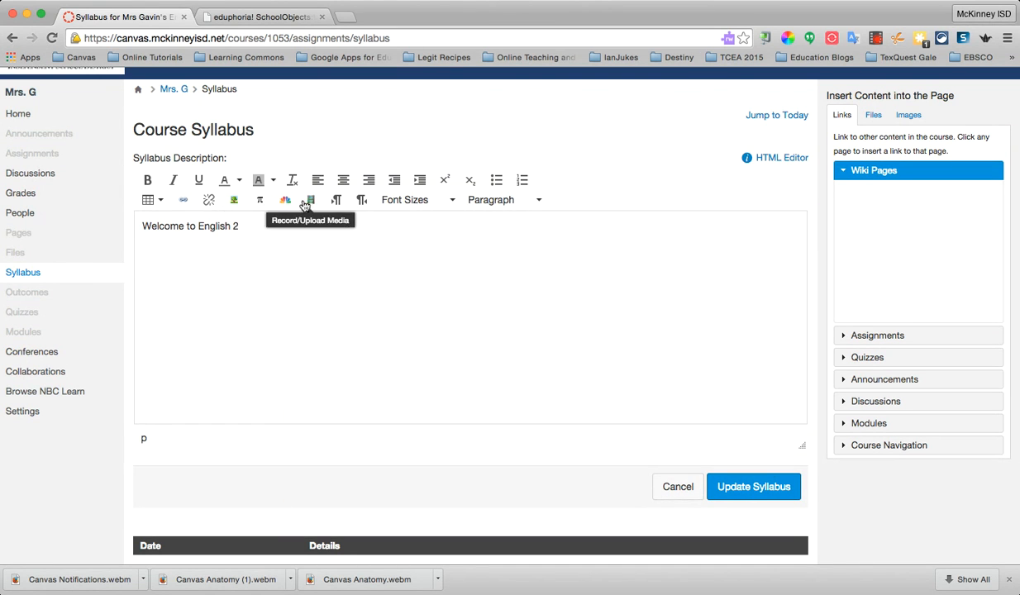
Search Flickr for "english" images to insert into the syllabus description
{"action": "left_click", "coordinate": [235, 200]}
{"action": "left_click", "coordinate": [415, 221]}
{"action": "left_click", "coordinate": [411, 253]}
{"action": "type", "text": "english"}
{"action": "key", "text": "Return"}
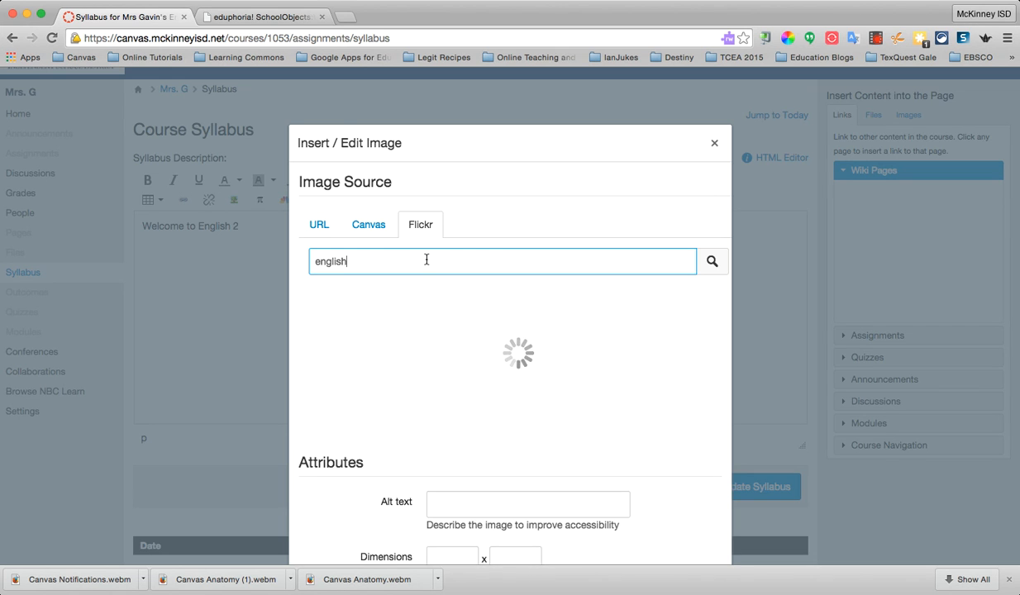
Insert the first Flickr result, the landscape with a bare tree, below the syllabus welcome text
{"action": "scroll", "coordinate": [428, 263], "scroll_direction": "down", "scroll_amount": 1}
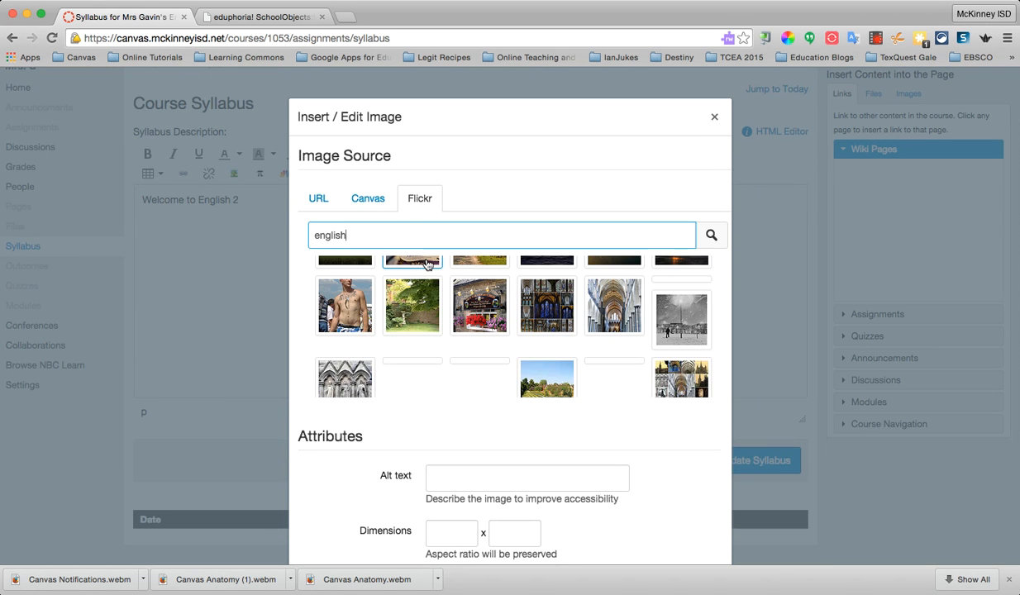
{"action": "scroll", "coordinate": [391, 355], "scroll_direction": "up", "scroll_amount": 2}
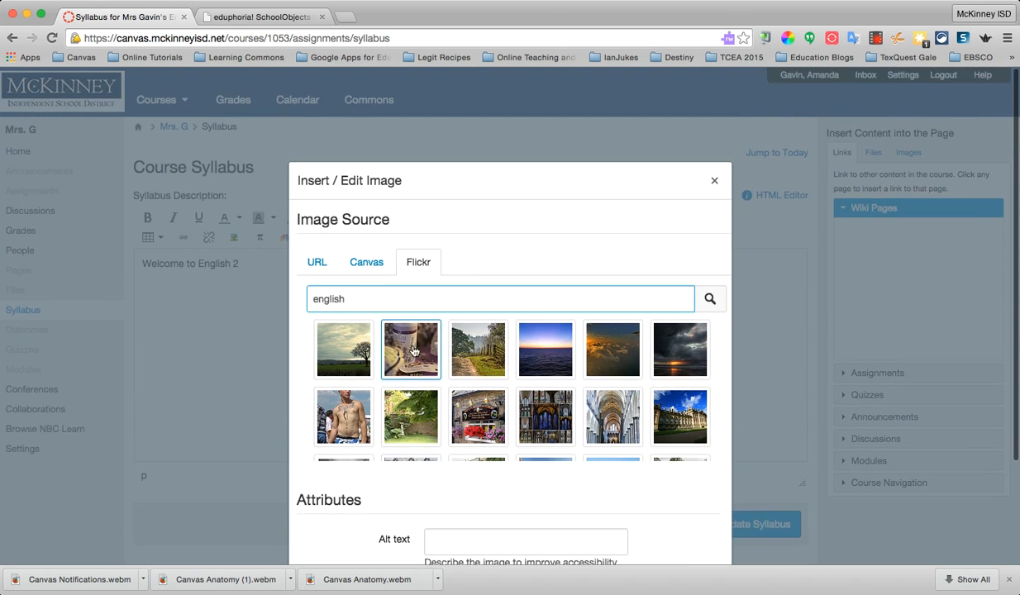
{"action": "left_click", "coordinate": [343, 349]}
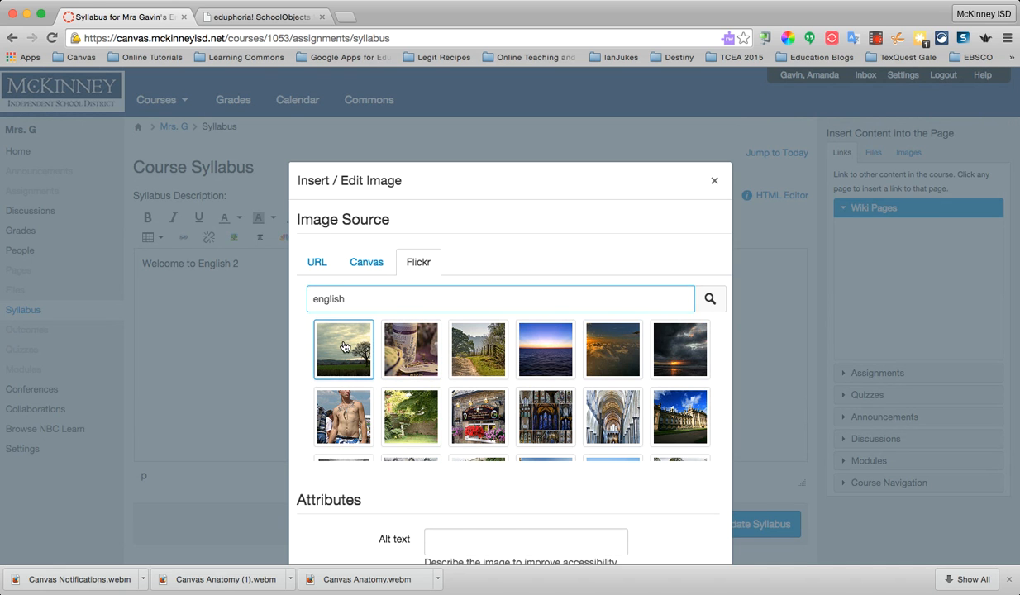
{"action": "scroll", "coordinate": [669, 502], "scroll_direction": "down", "scroll_amount": 3}
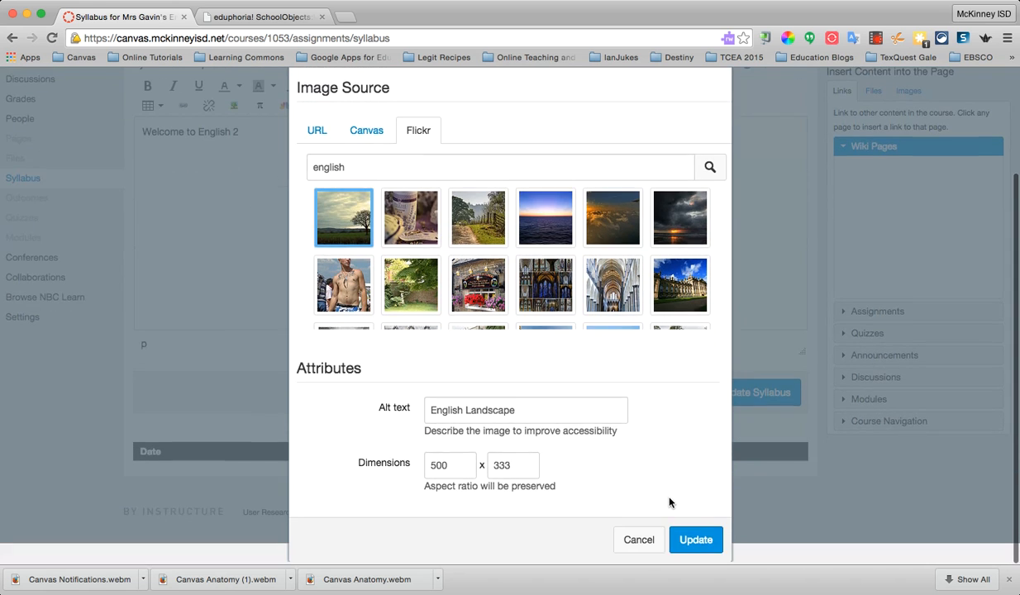
{"action": "left_click", "coordinate": [694, 542]}
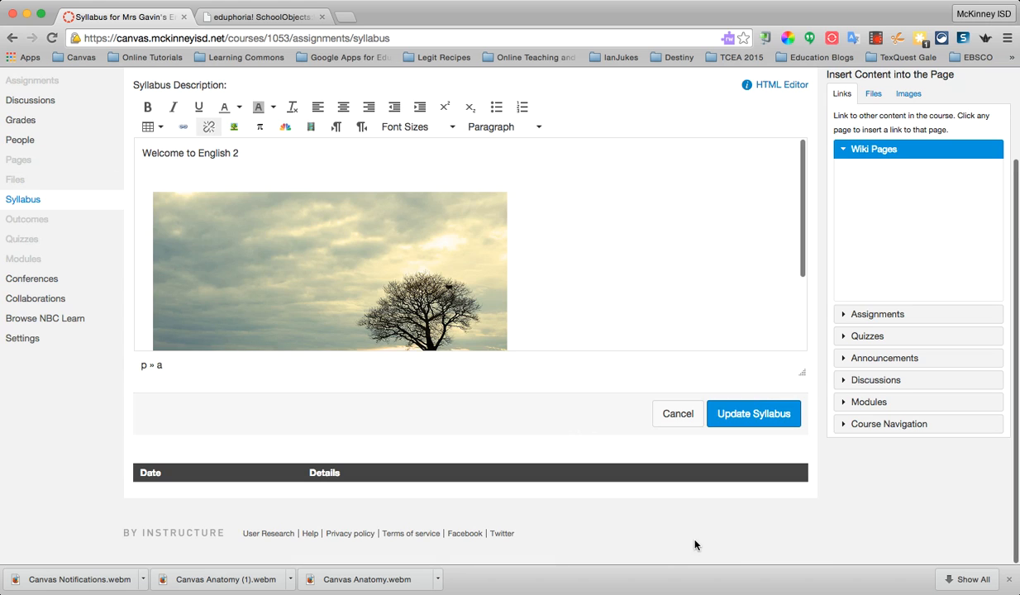
{"action": "scroll", "coordinate": [409, 277], "scroll_direction": "down", "scroll_amount": 3}
{"action": "scroll", "coordinate": [409, 278], "scroll_direction": "up", "scroll_amount": 5}
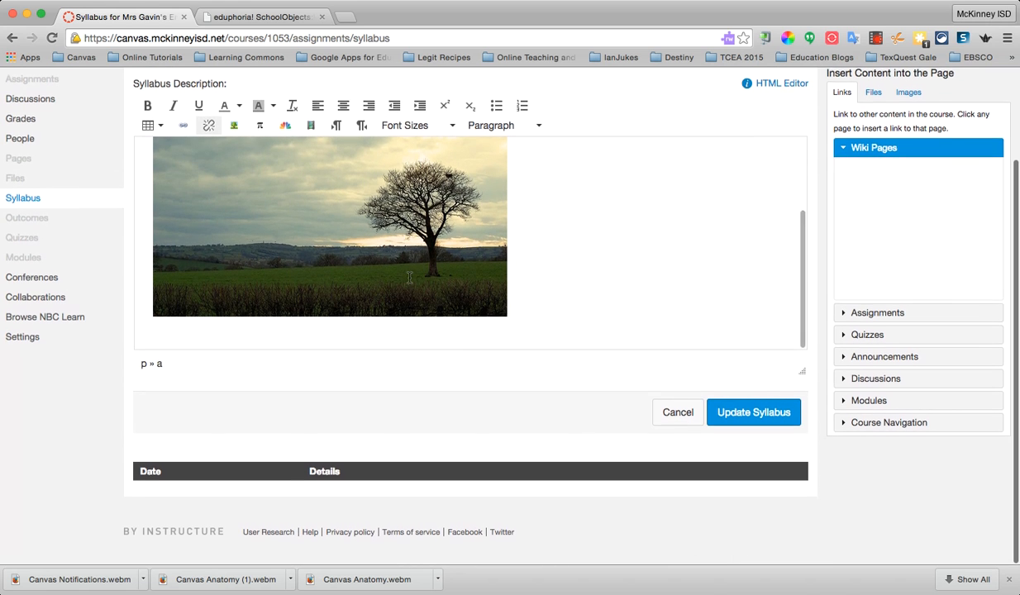
Review the options for recording and uploading a media comment in the syllabus description, and close them without adding media
{"action": "scroll", "coordinate": [446, 248], "scroll_direction": "up", "scroll_amount": 2}
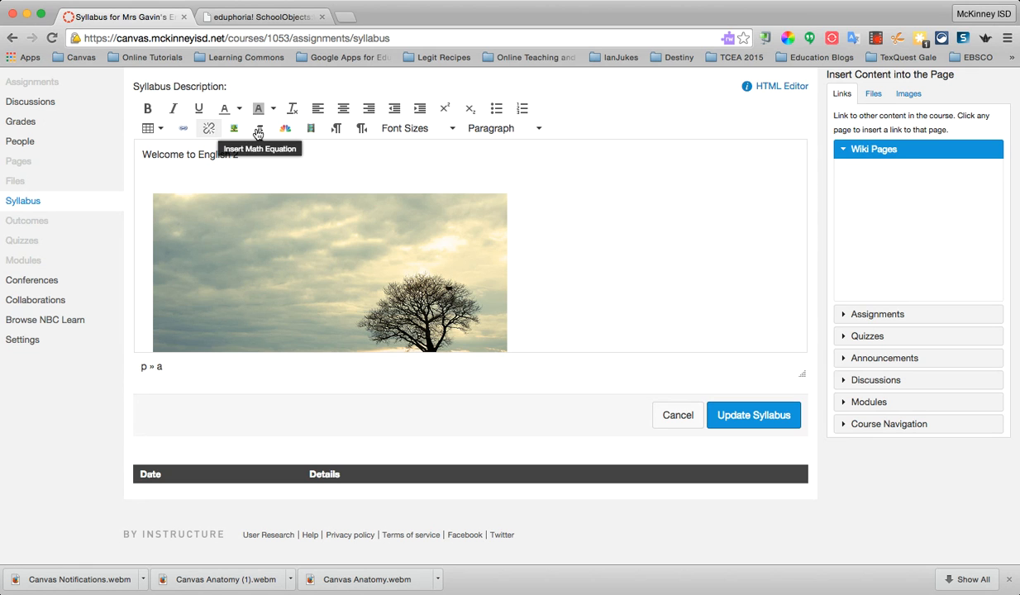
{"action": "left_click", "coordinate": [312, 136]}
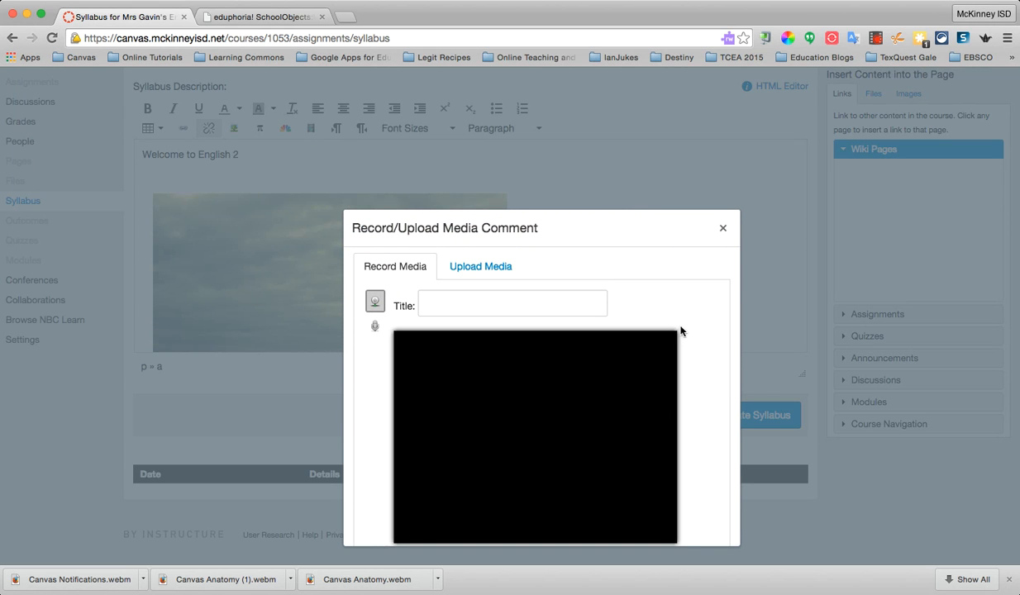
{"action": "scroll", "coordinate": [681, 320], "scroll_direction": "down", "scroll_amount": 2}
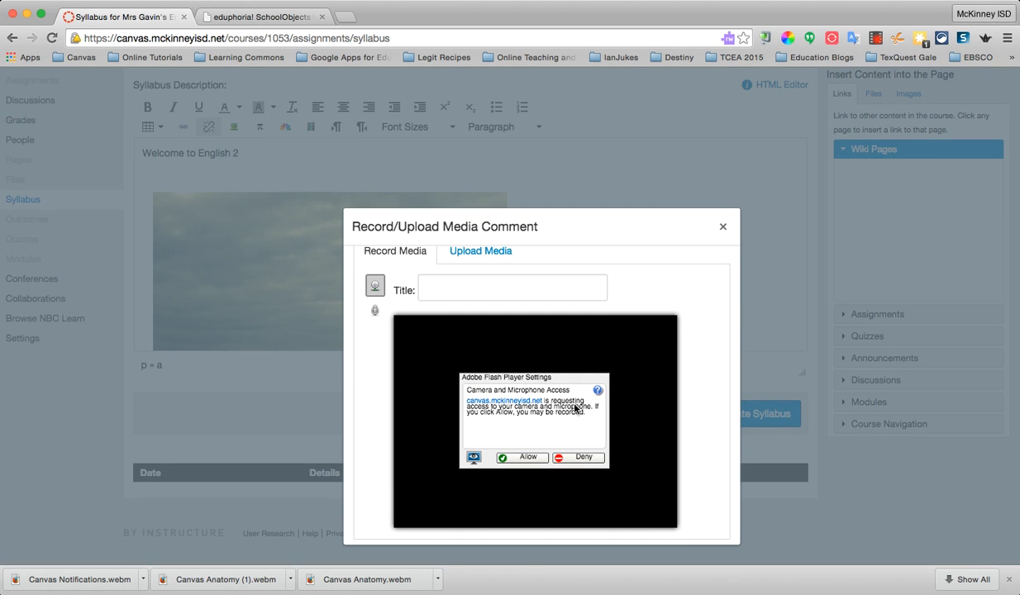
{"action": "left_click", "coordinate": [482, 255]}
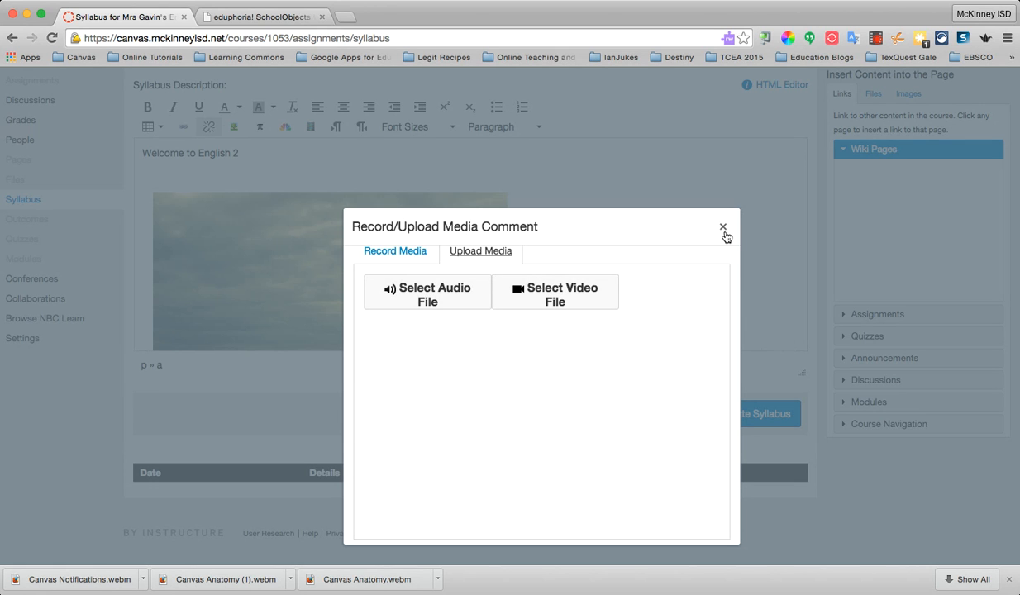
{"action": "left_click", "coordinate": [724, 229]}
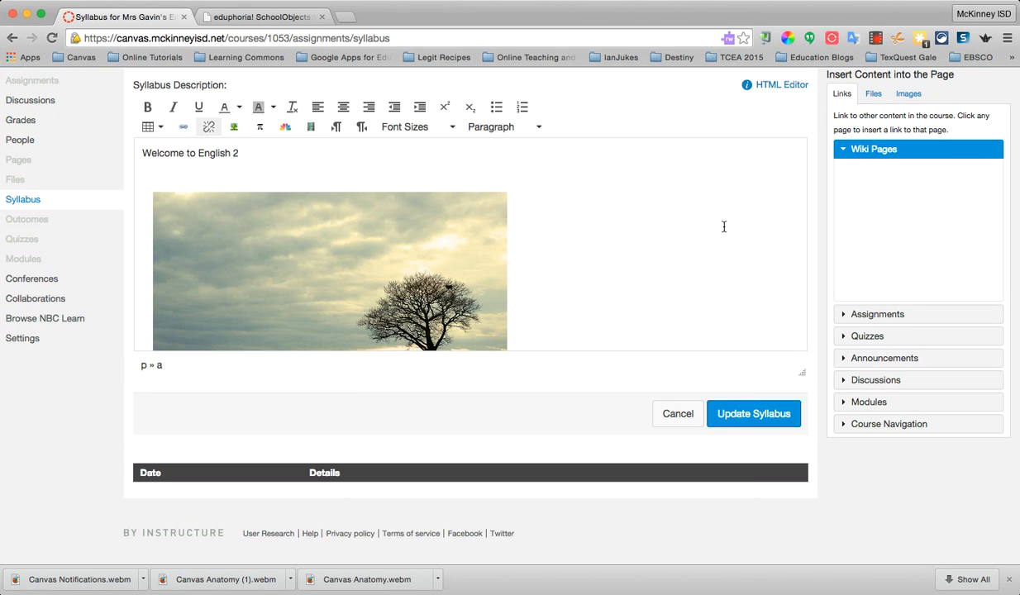
Save the updated syllabus description and look over the finished Course Syllabus page
{"action": "left_click", "coordinate": [724, 415]}
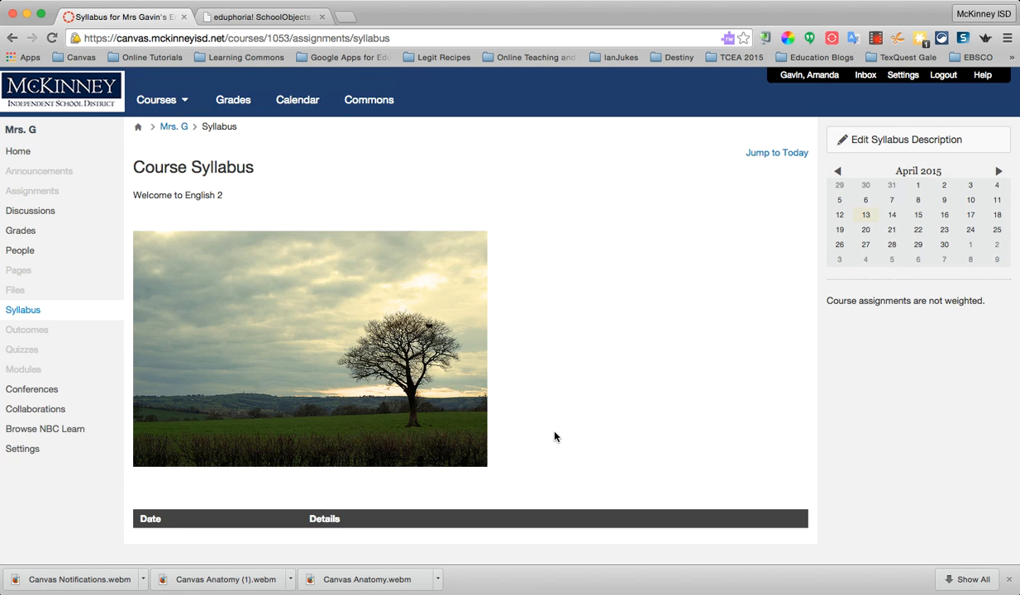
{"action": "scroll", "coordinate": [554, 436], "scroll_direction": "down", "scroll_amount": 2}
{"action": "scroll", "coordinate": [552, 439], "scroll_direction": "up", "scroll_amount": 2}
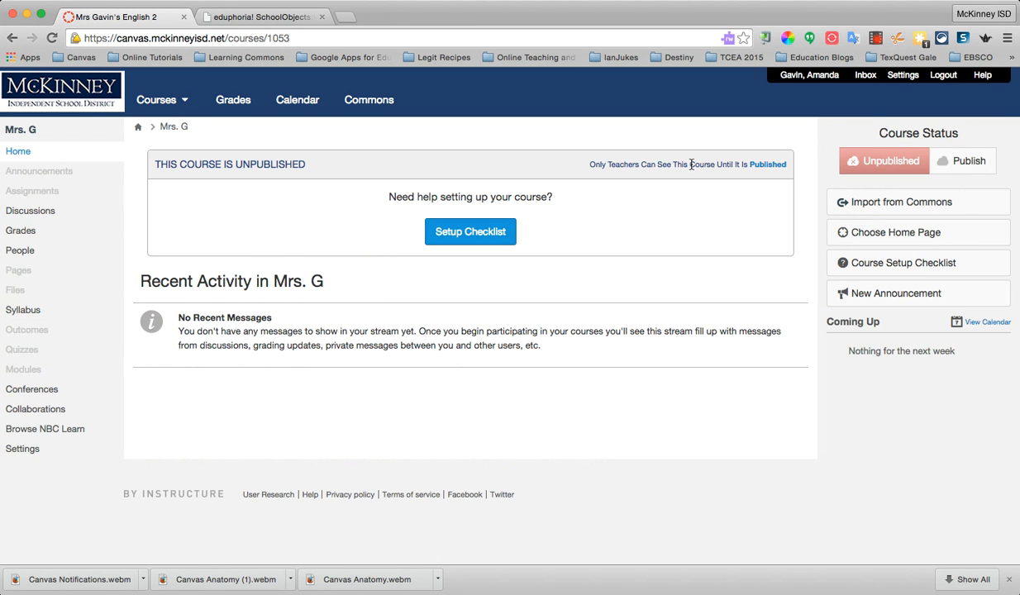
Set the course home page to display the Syllabus, save the choice and look over the new home page
{"action": "left_click", "coordinate": [894, 238]}
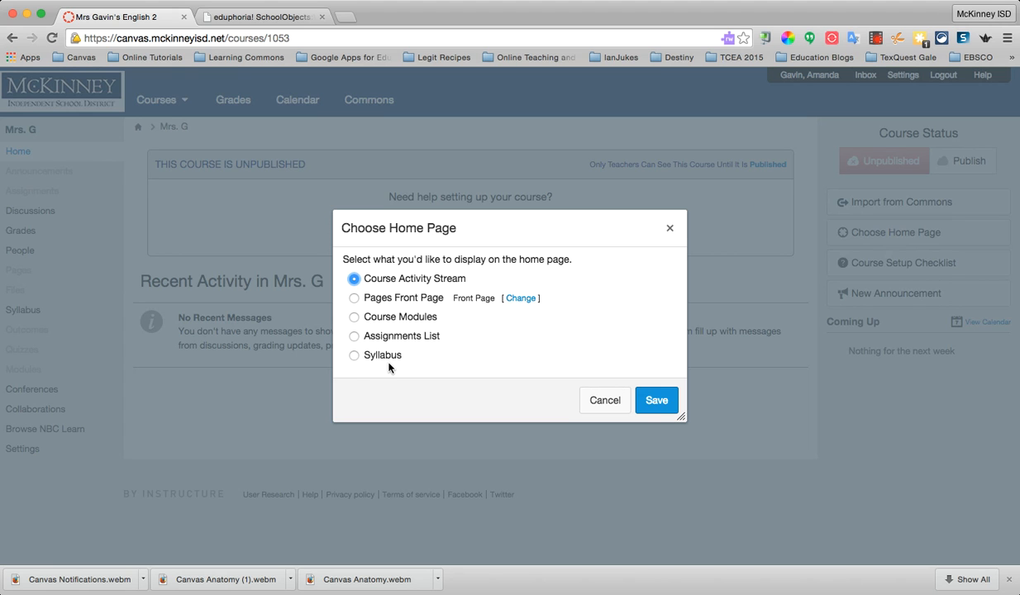
{"action": "left_click", "coordinate": [354, 357]}
{"action": "left_click", "coordinate": [654, 402]}
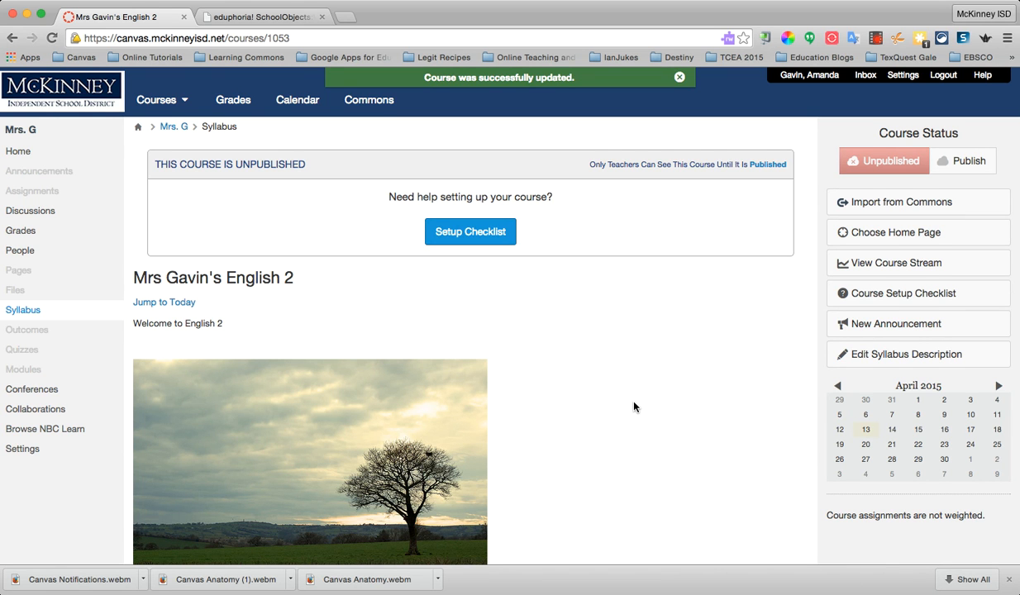
{"action": "scroll", "coordinate": [634, 406], "scroll_direction": "down", "scroll_amount": 5}
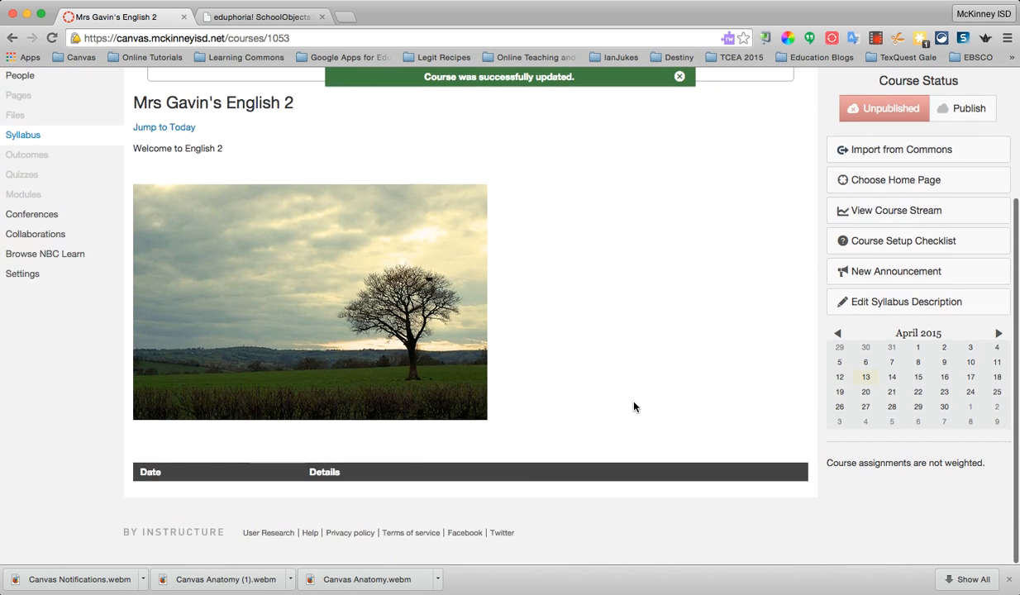
{"action": "scroll", "coordinate": [634, 406], "scroll_direction": "up", "scroll_amount": 5}
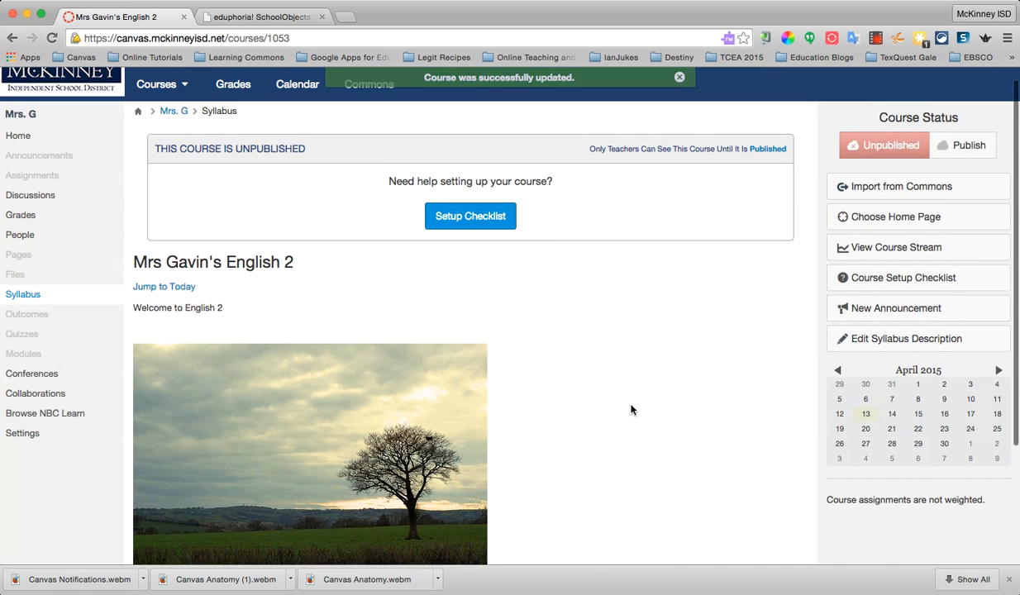
{"action": "scroll", "coordinate": [630, 409], "scroll_direction": "up", "scroll_amount": 1}
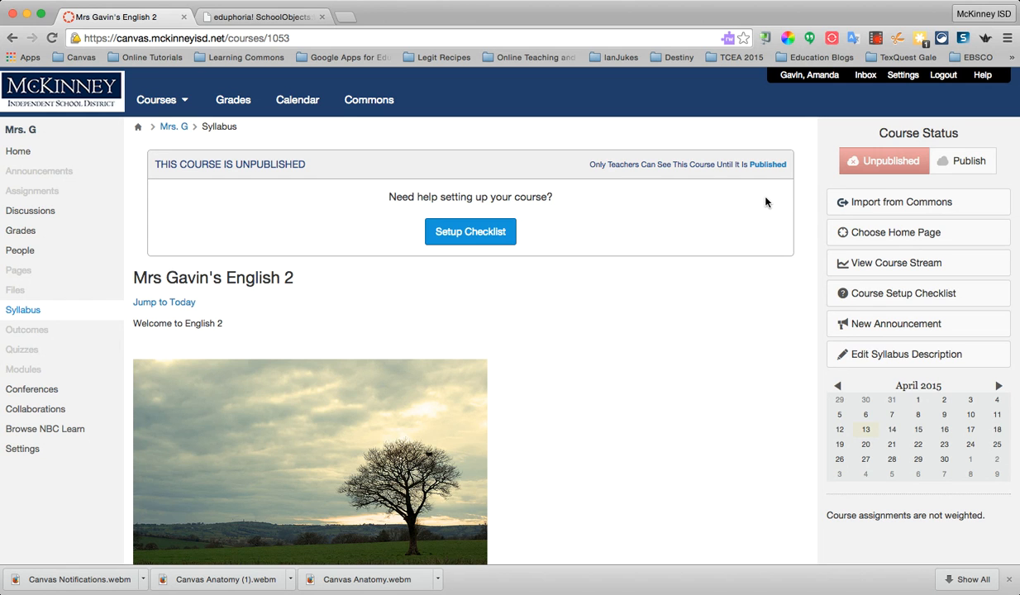
Publish the course, switch it back to unpublished as a trial, and publish it again
{"action": "left_click", "coordinate": [965, 162]}
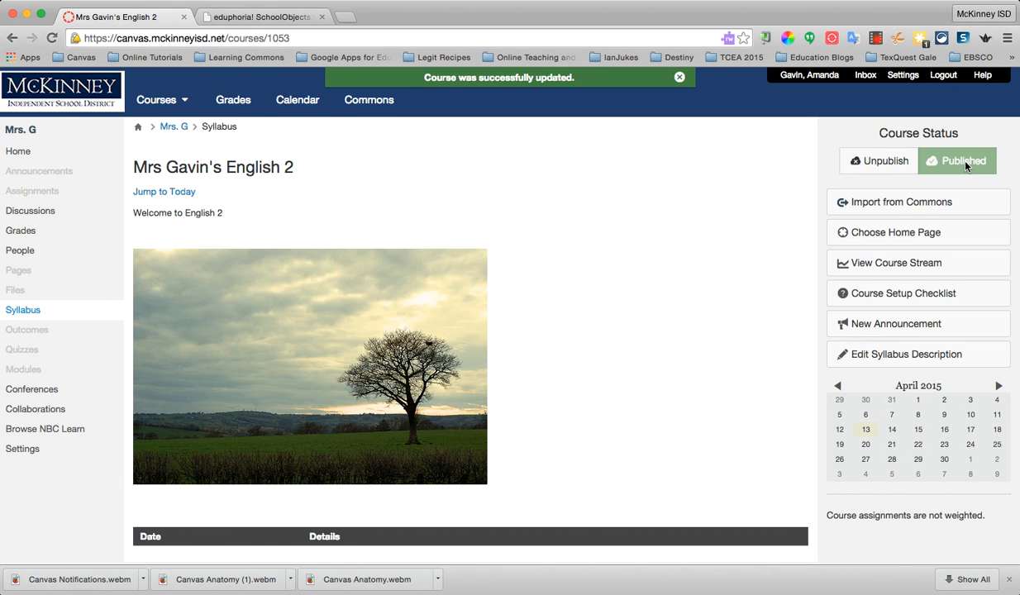
{"action": "left_click", "coordinate": [881, 164]}
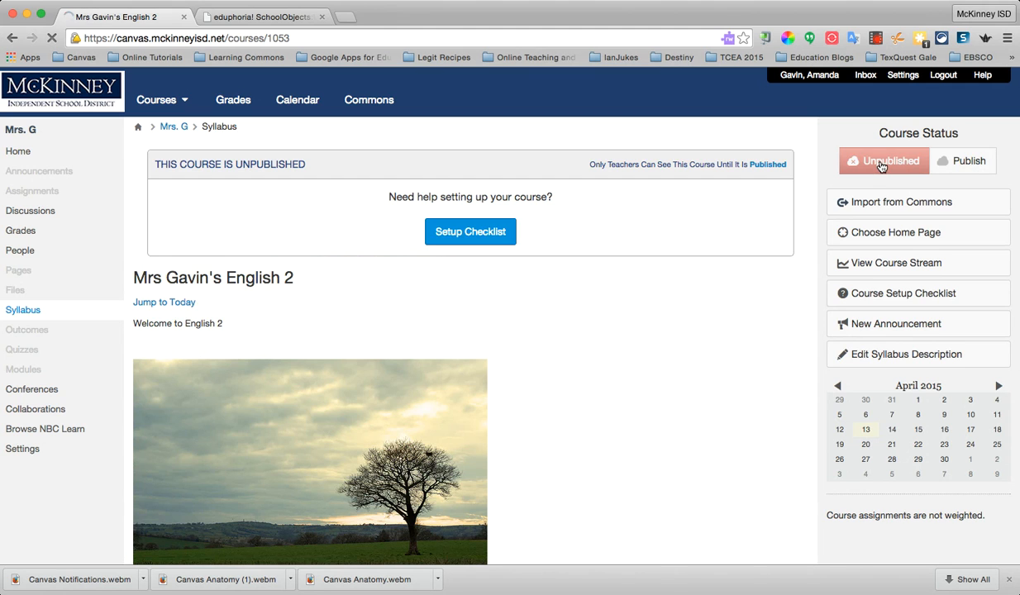
{"action": "left_click", "coordinate": [975, 166]}
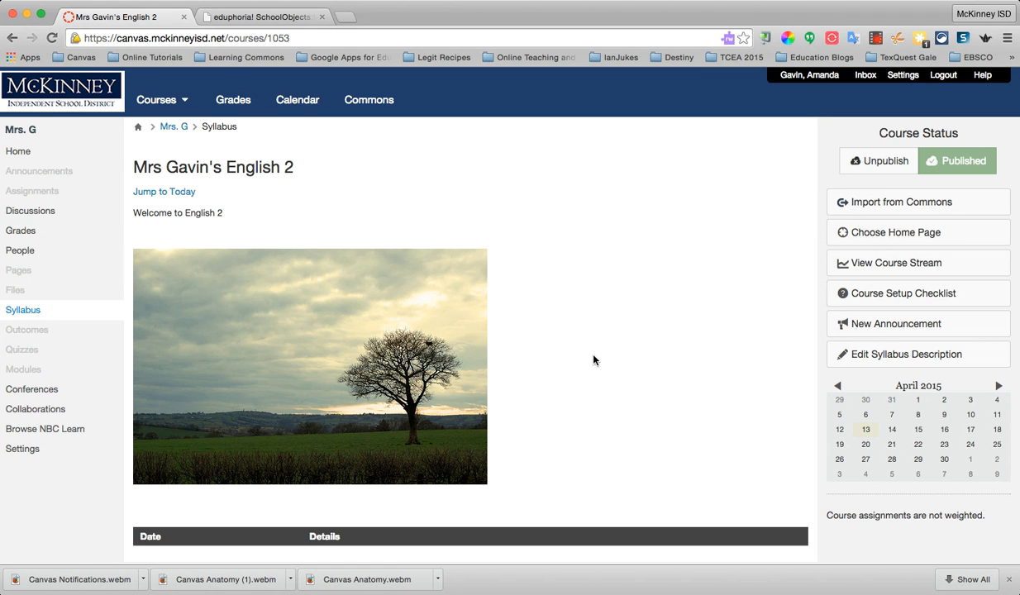
Preview the course home page in Student View from the course settings, and leave Student View
{"action": "left_click", "coordinate": [31, 453]}
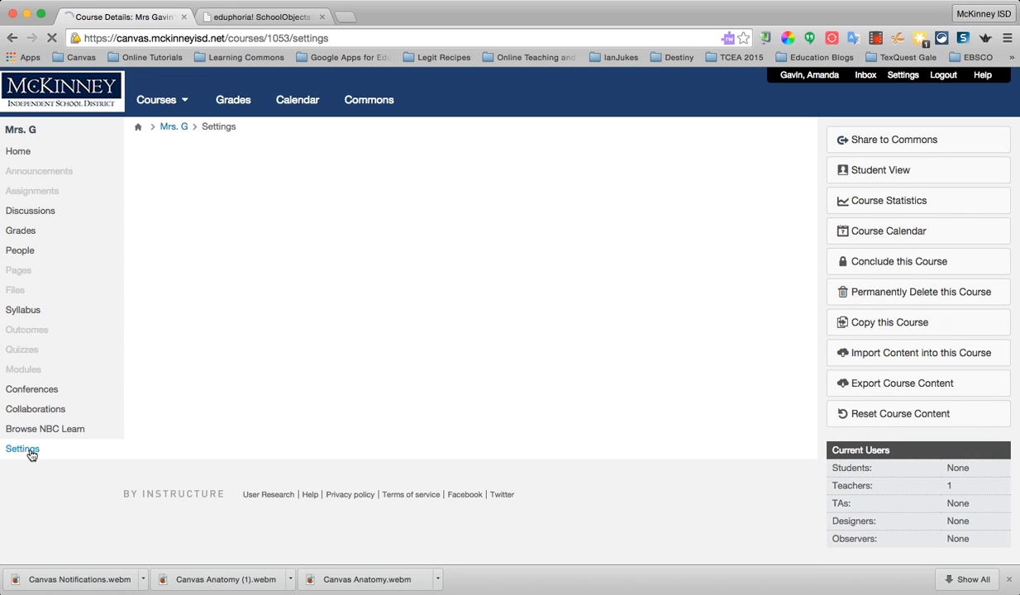
{"action": "left_click", "coordinate": [868, 176]}
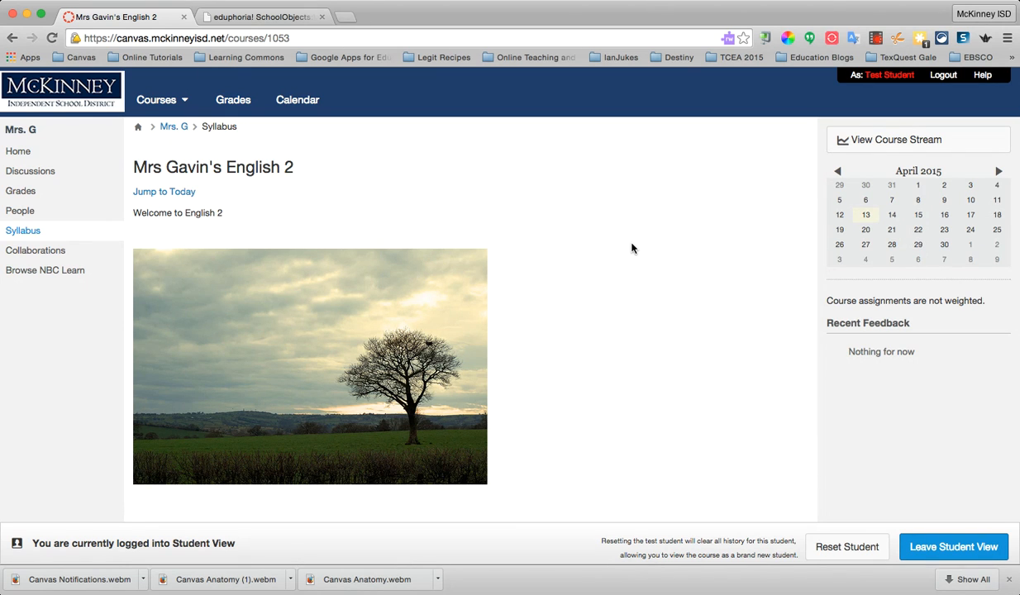
{"action": "left_click", "coordinate": [924, 555]}
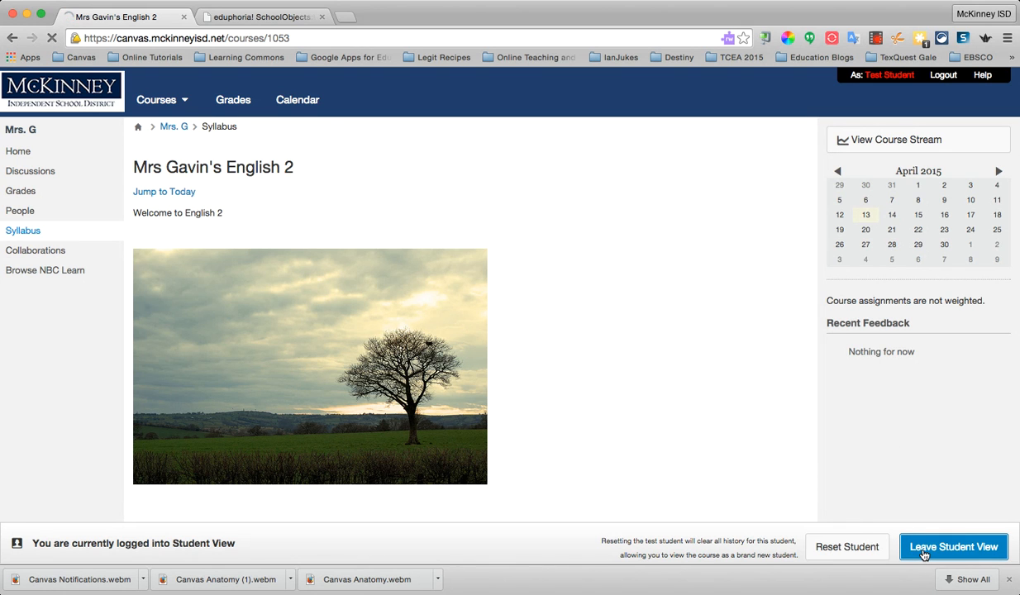